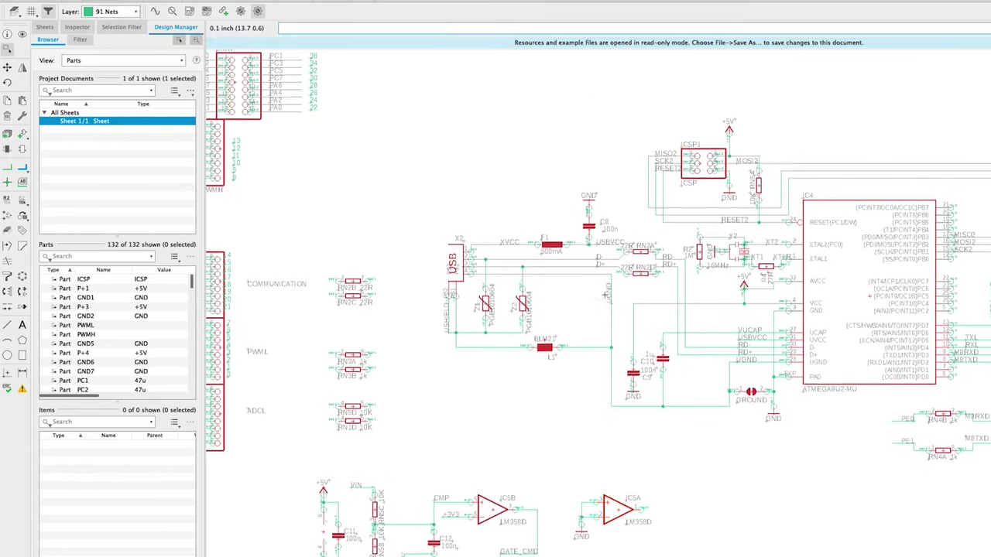
- Zoom and pan across the Arduino Mega 2560 reference schematic and its routed board
scroll(605, 294, "down", 5)
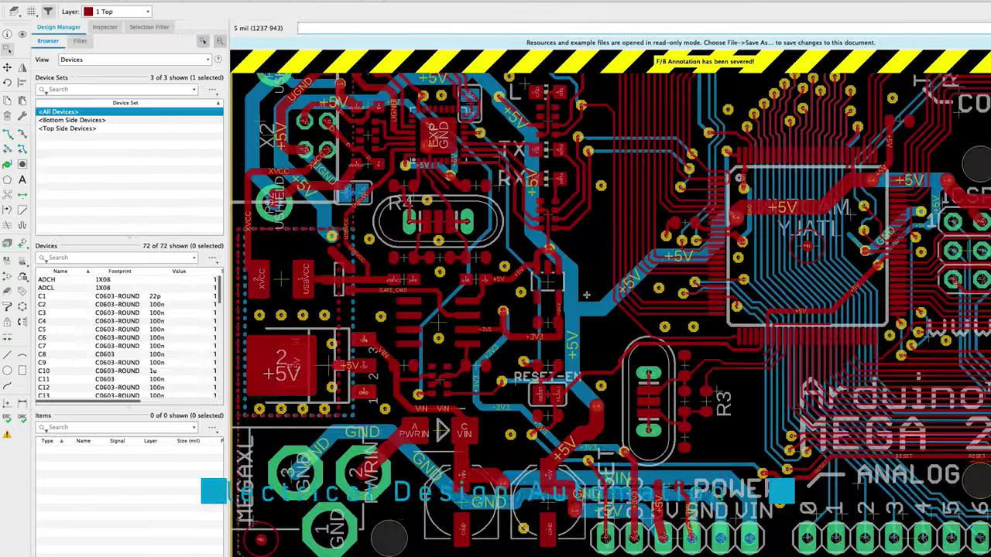
scroll(410, 334, "up", 5)
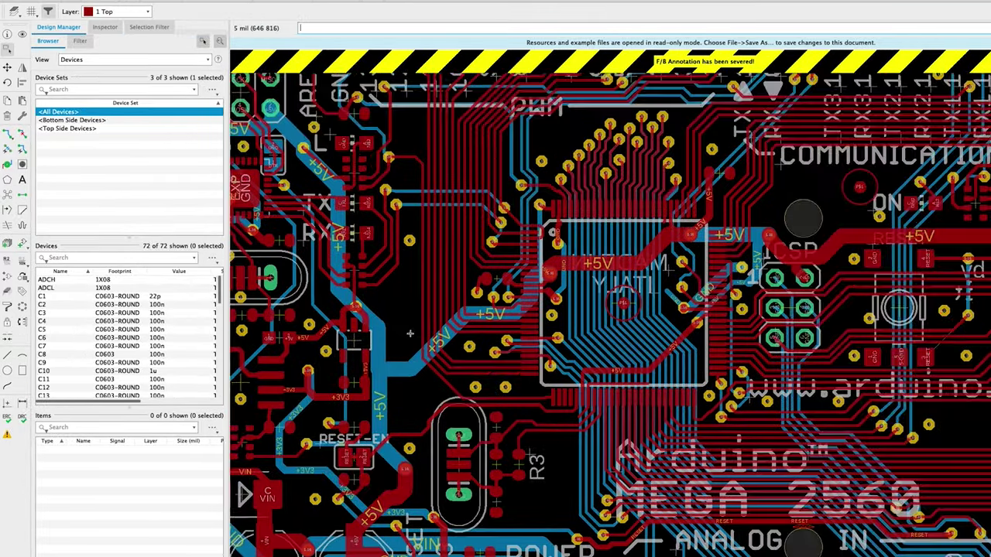
scroll(411, 334, "up", 2)
scroll(463, 272, "up", 3)
scroll(463, 272, "right", 3)
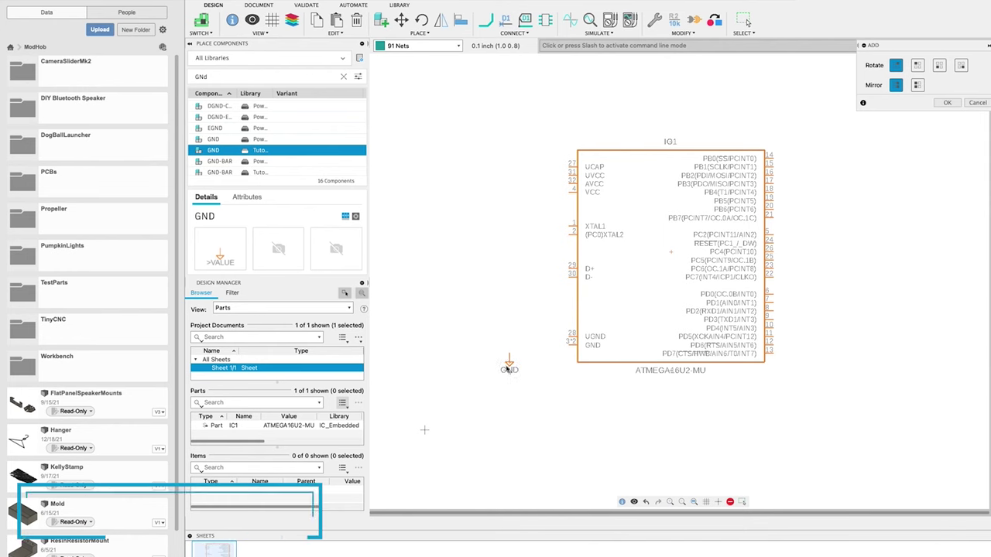
- Place a GND symbol below the ATMEGA16U2, wire it to the chip's ground pin, and pick up the chip
left_click(509, 364)
key("n")
left_click(574, 345)
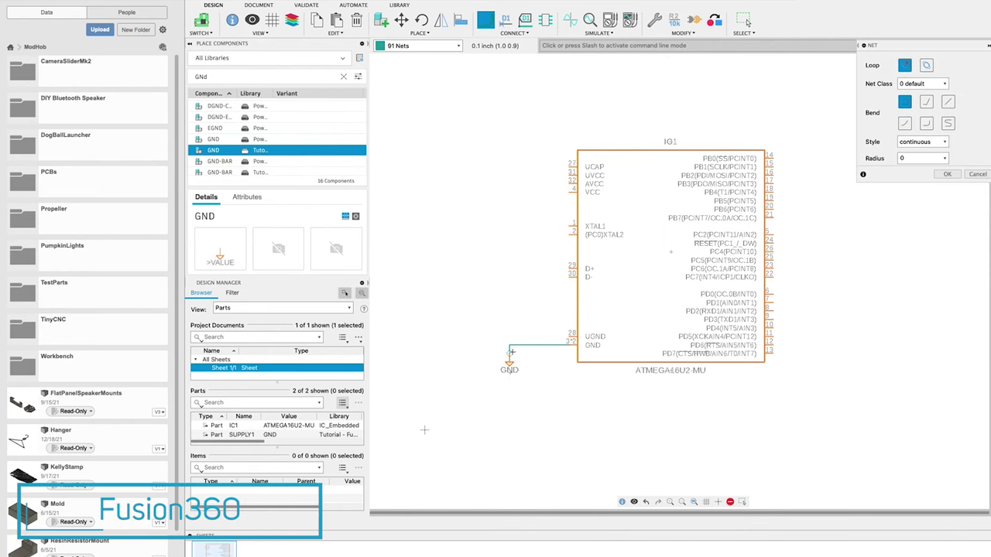
key("m")
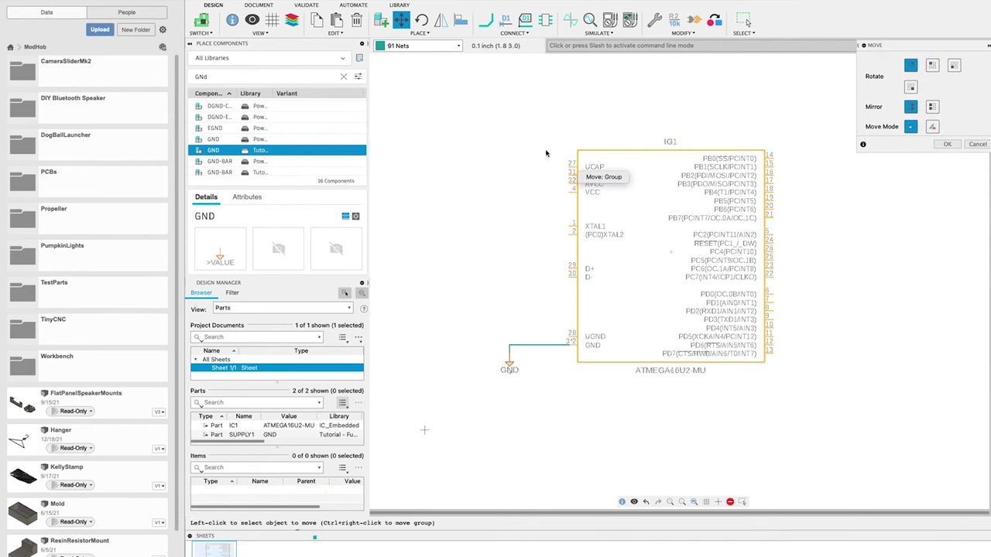
left_click(594, 177)
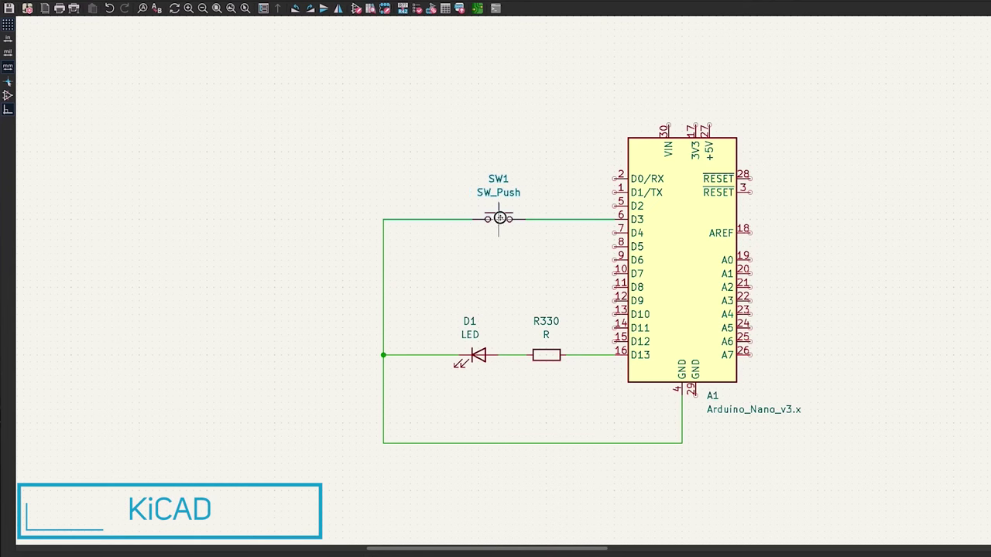
- Shift SW1 on its wire and move R330 and LED D1 beside the Arduino's lower pins
left_click(493, 219)
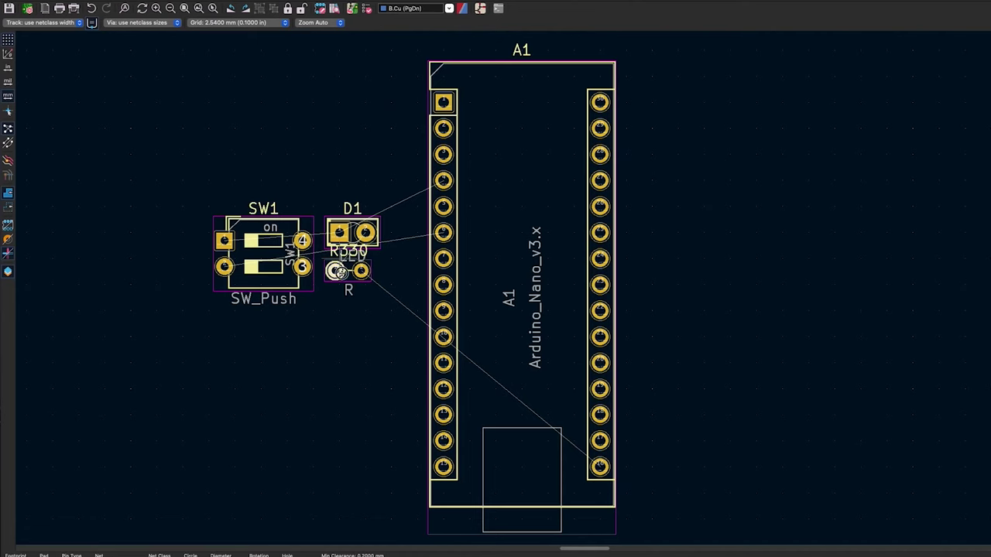
left_click_drag(339, 271, 364, 467)
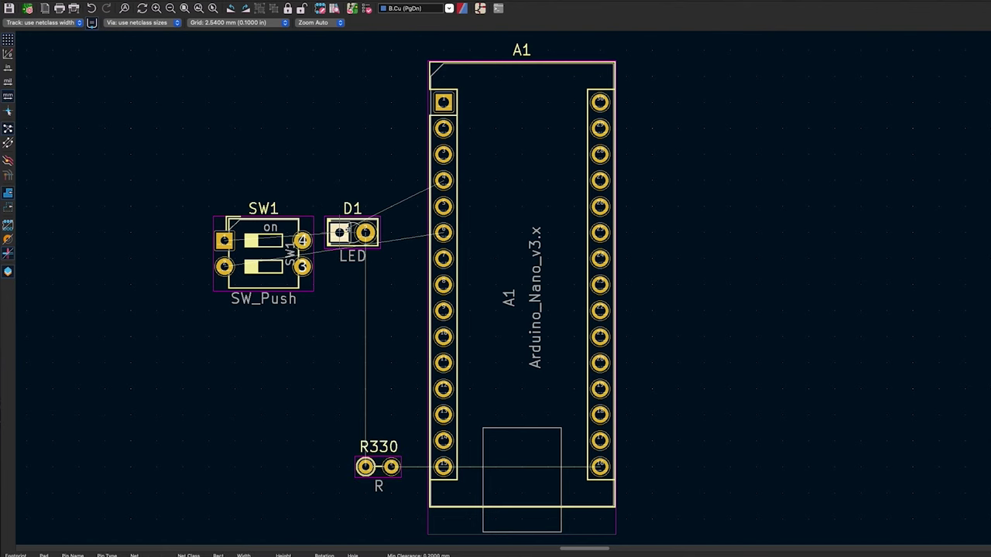
left_click_drag(340, 233, 241, 461)
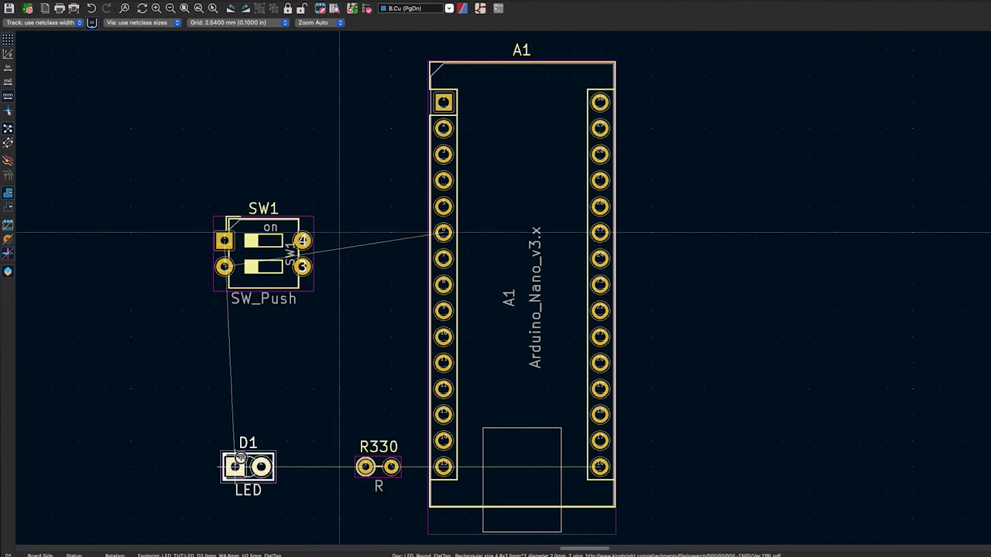
- Route a track between D1 and R330 and start one from R330's right pad
left_click(454, 407)
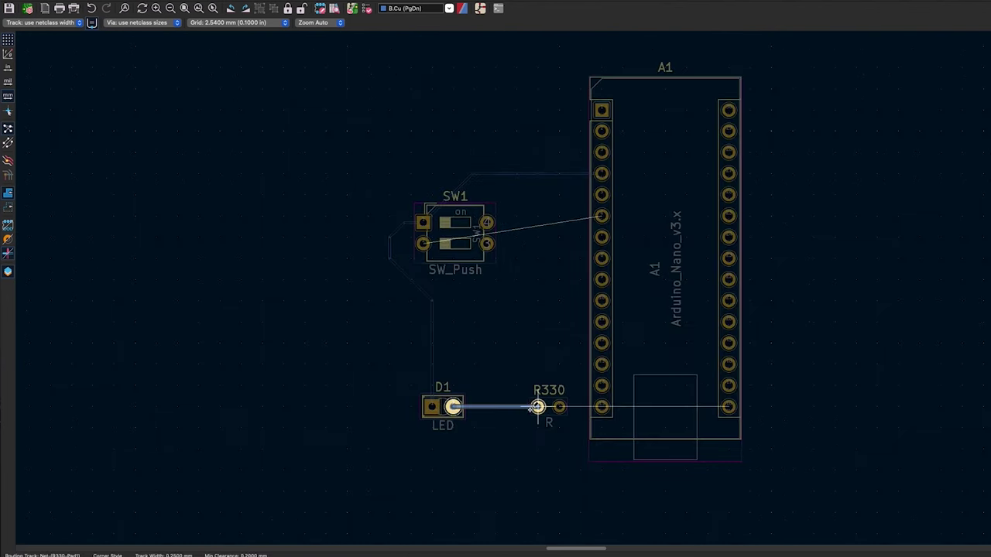
left_click(538, 407)
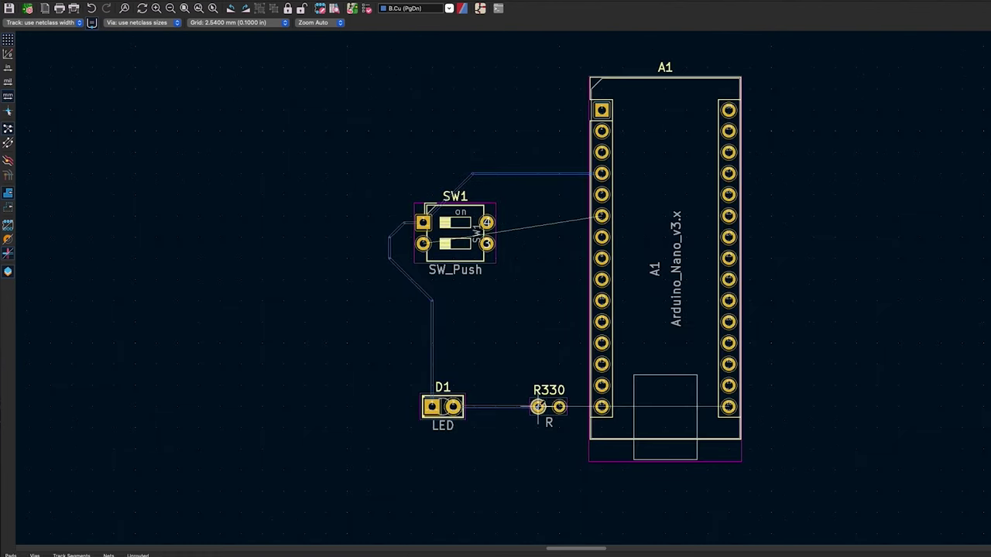
left_click(559, 406)
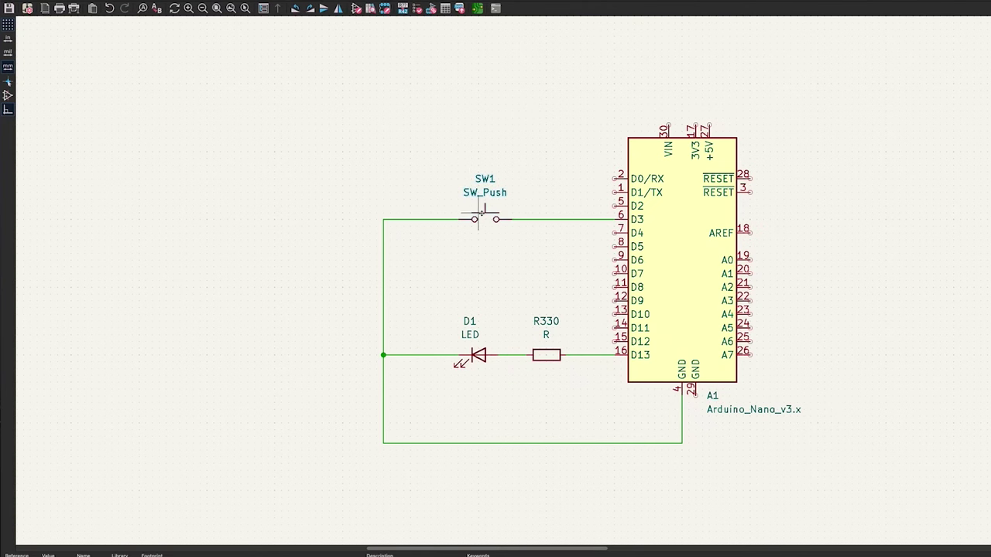
- Set push switch SW1 down on the D3 wire in the schematic
left_click(491, 220)
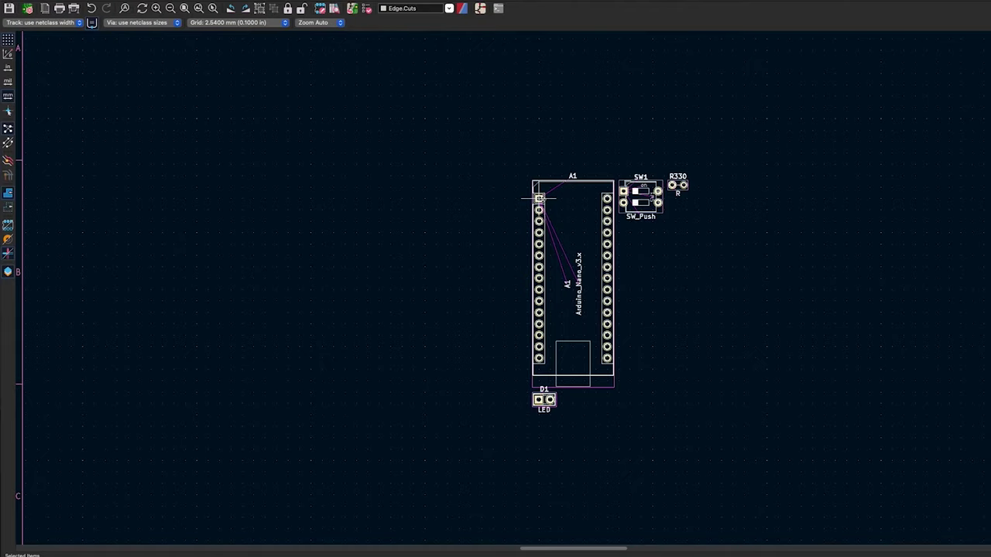
- Move SW1 left of the Arduino and place R330 and D1 together beside it
key("Escape")
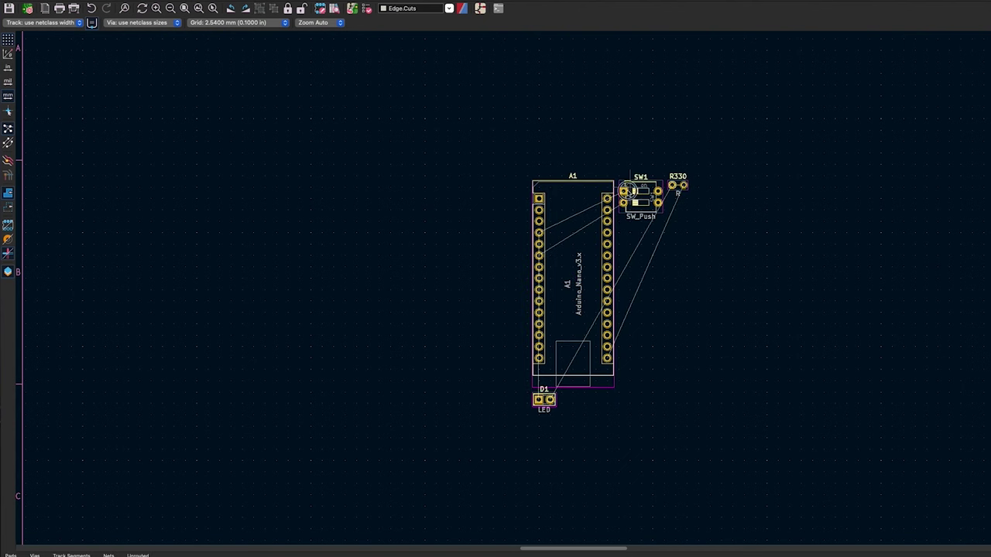
left_click(626, 190)
left_click_drag(609, 190, 433, 216)
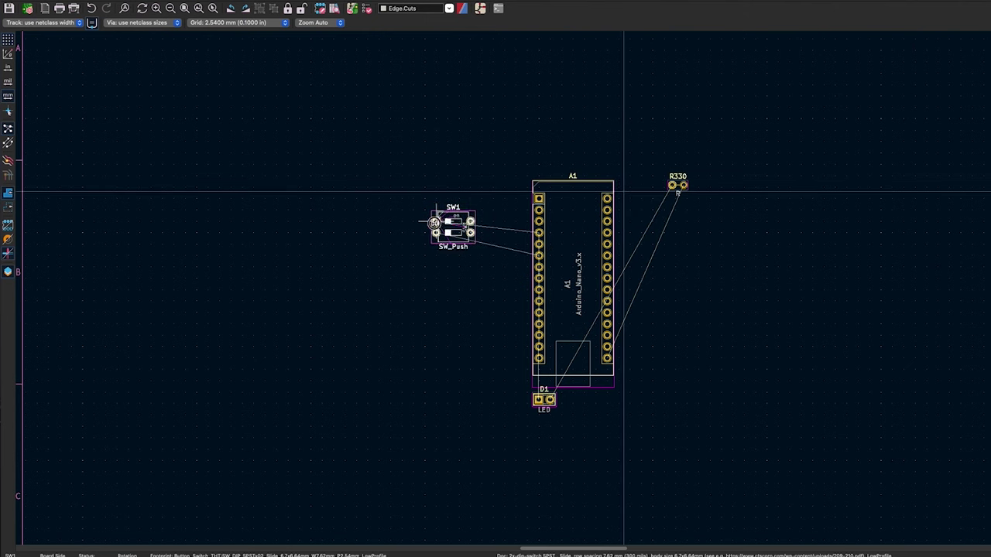
left_click_drag(678, 180, 509, 336)
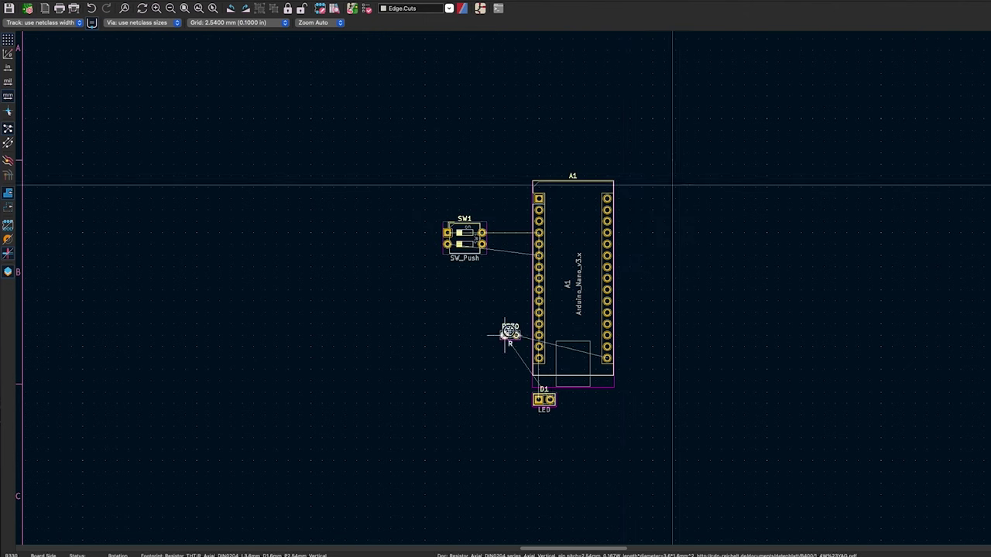
left_click_drag(544, 400, 464, 336)
scroll(489, 279, "up", 2)
- Route tracks from SW1 to A1 pad 4 and D1, and from R330 to A1's bottom-right pad
key("x")
left_click(414, 8)
left_click(403, 17)
left_click(418, 202)
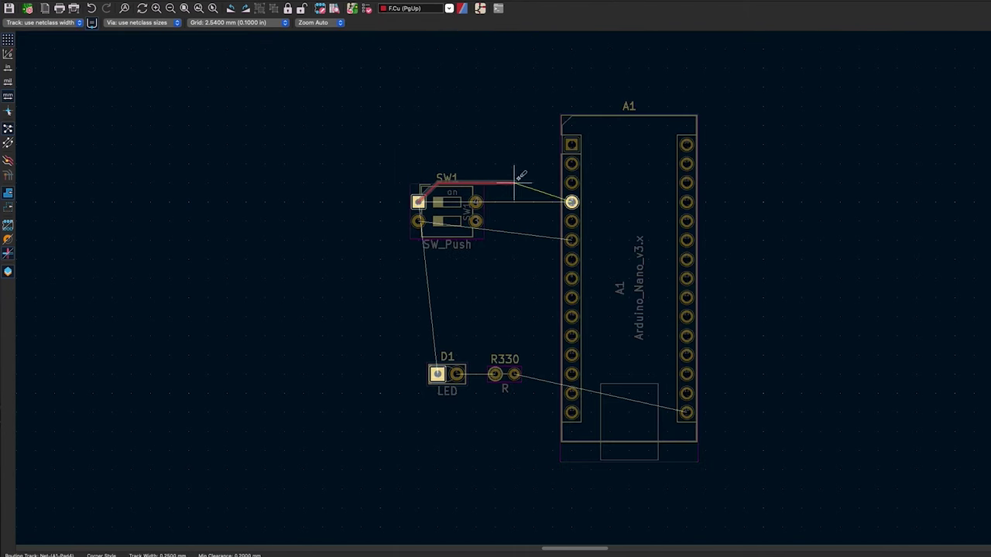
left_click(571, 202)
left_click(418, 222)
key("Escape")
left_click(418, 202)
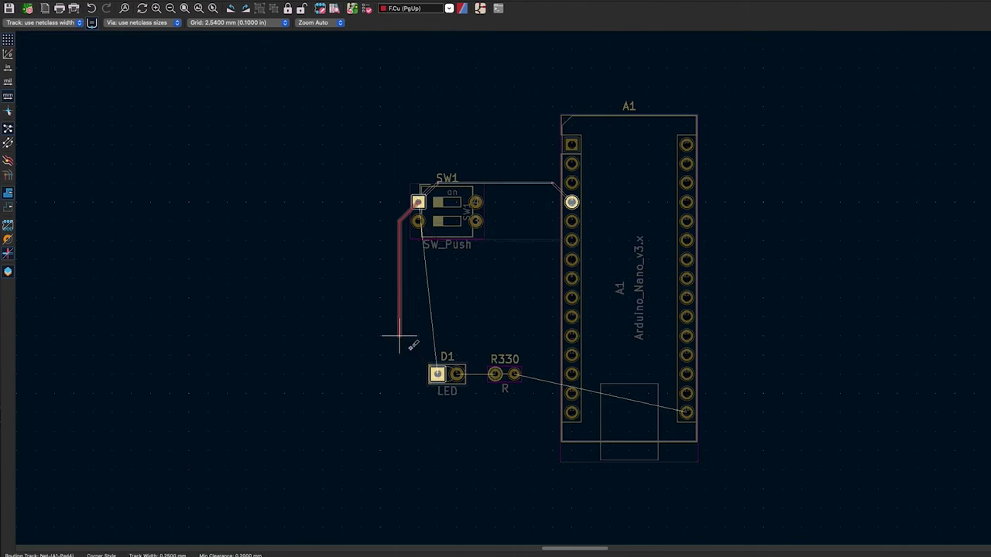
left_click(437, 374)
left_click(514, 374)
left_click(686, 412)
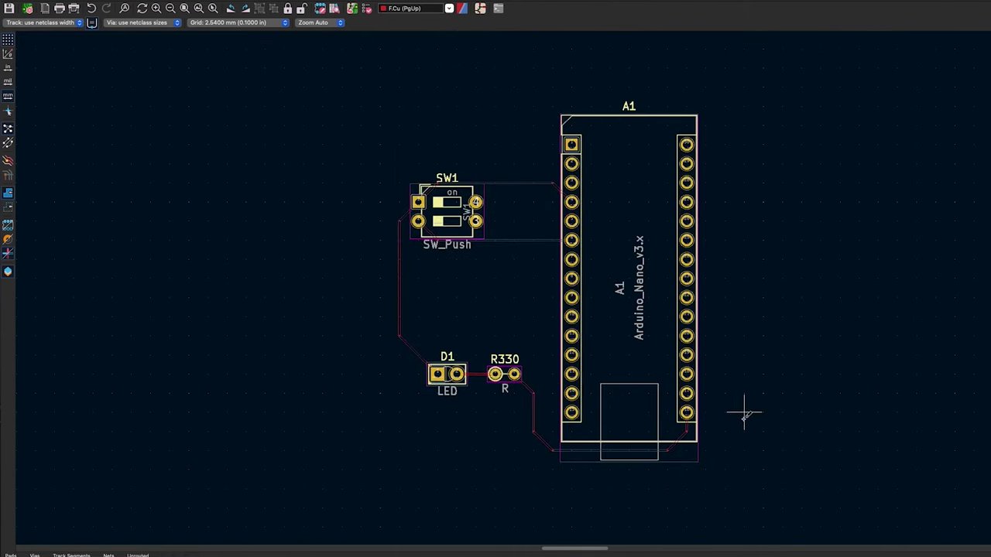
- Draw a rectangular Edge.Cuts board outline around the parts, then bring up the footprint library for MountingHole_3.5mm
left_click(322, 67)
scroll(686, 117, "down", 2)
left_click(671, 140)
key("Escape")
left_click(670, 140)
left_click(670, 490)
left_click(350, 491)
left_click(349, 141)
key("a")
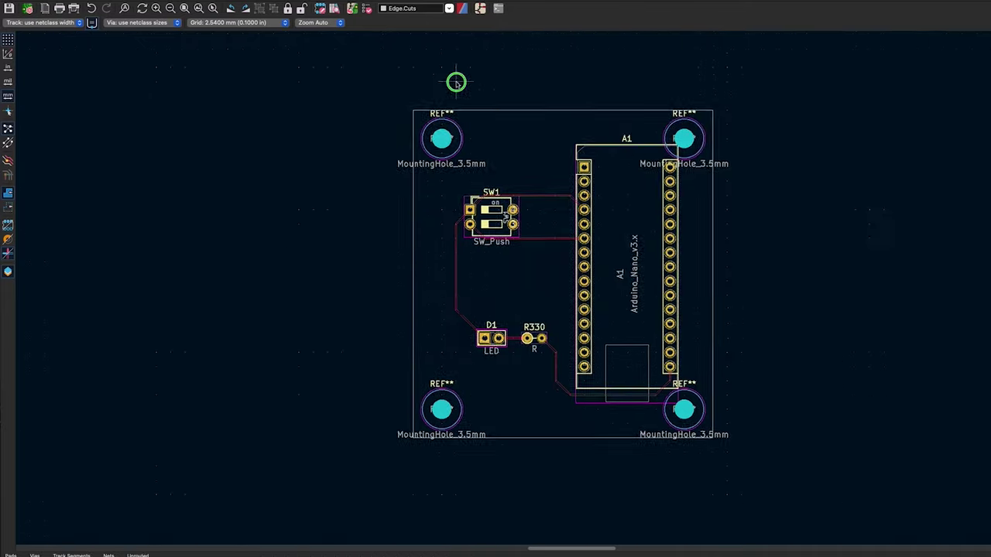
scroll(414, 97, "down", 1)
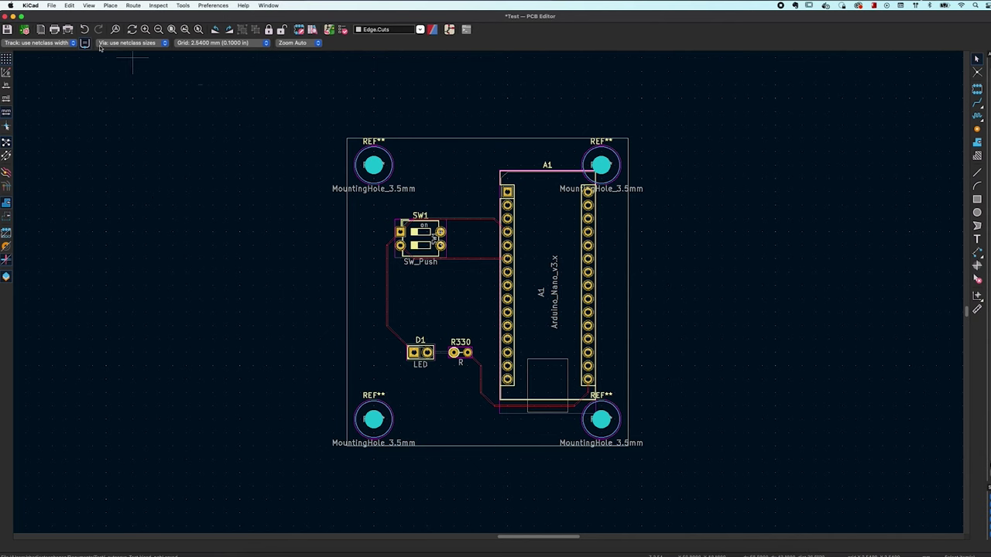
- Open the Gerber Plot dialog from File > Fabrication Outputs > Gerbers (.gbr)
left_click(65, 5)
mouse_move(51, 5)
mouse_move(66, 74)
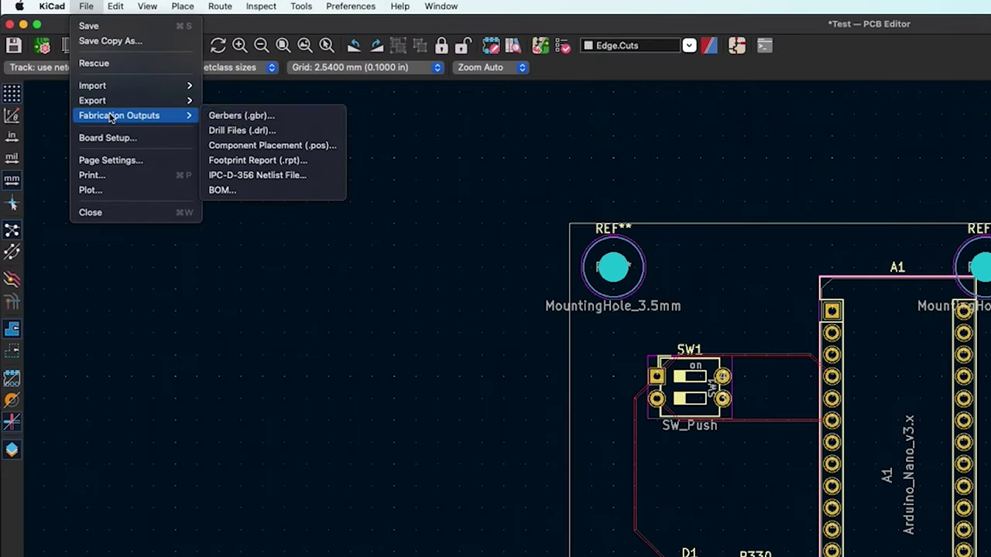
left_click(255, 118)
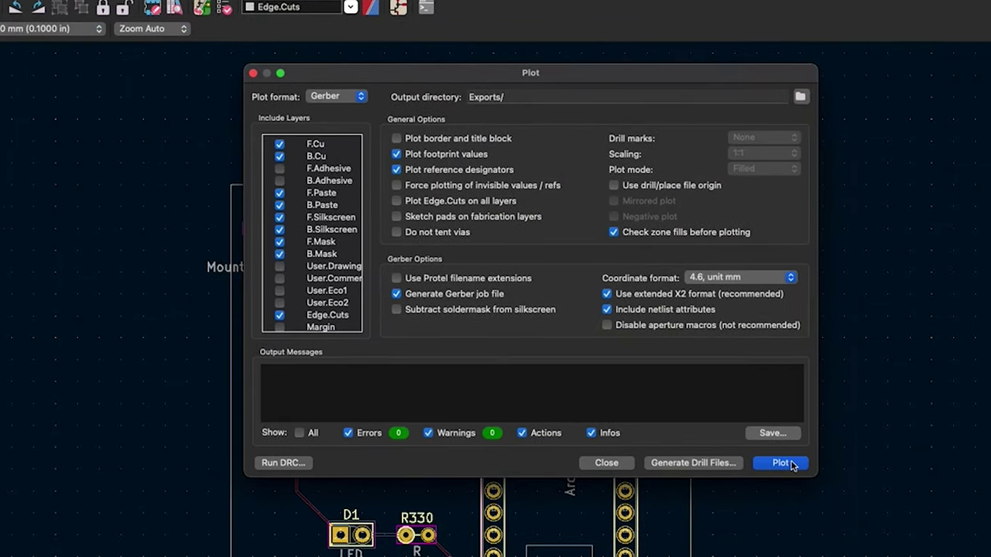
- Plot Gerbers and generate PTH and NPTH drill files into test-pcb-gerbers, then select all twelve files
left_click(780, 464)
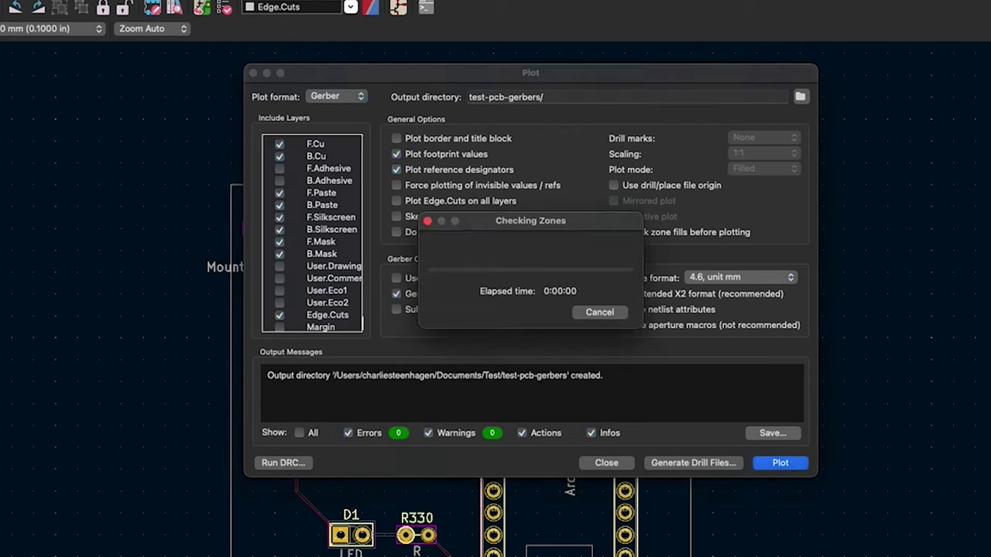
left_click(679, 463)
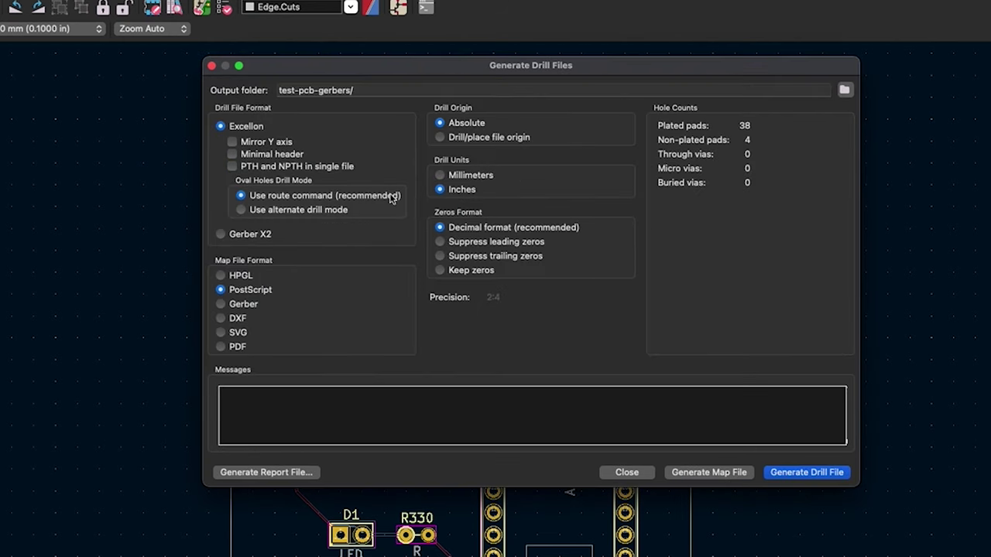
left_click(782, 474)
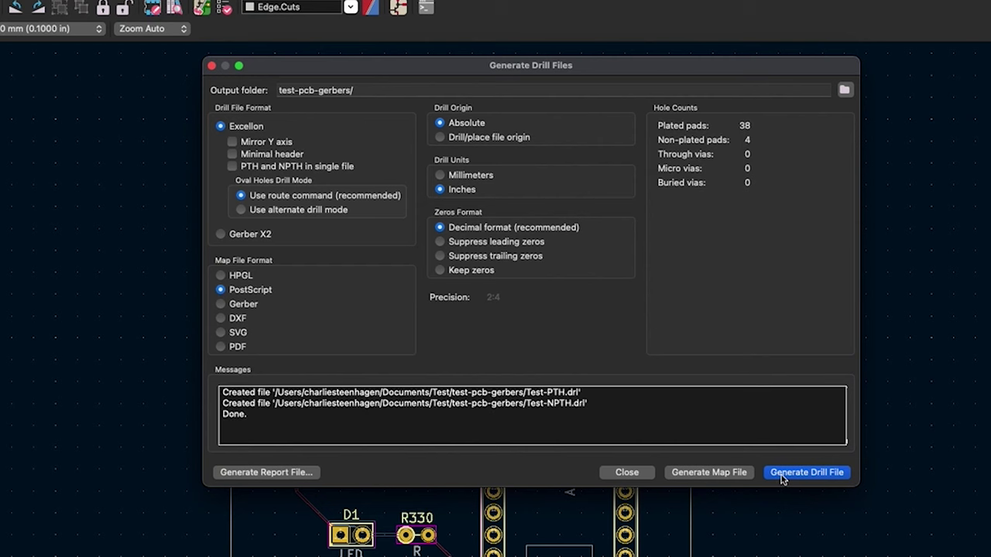
left_click(212, 66)
left_click(252, 74)
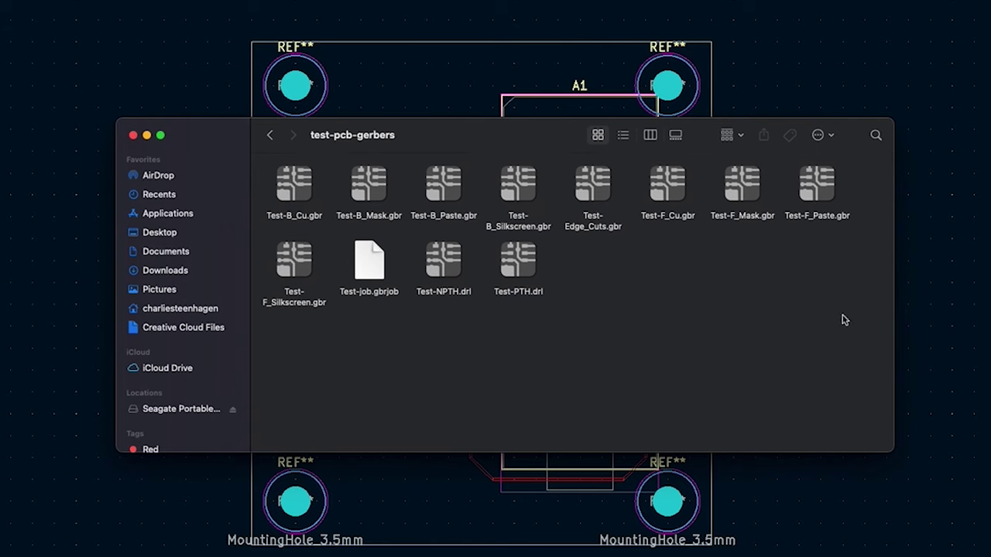
left_click_drag(844, 318, 323, 224)
- Click through the exported files, including Test-B_Cu.gbr and the plated and non-plated drill files
left_click(372, 378)
left_click(305, 297)
left_click(302, 218)
left_click(455, 289)
left_click(525, 292)
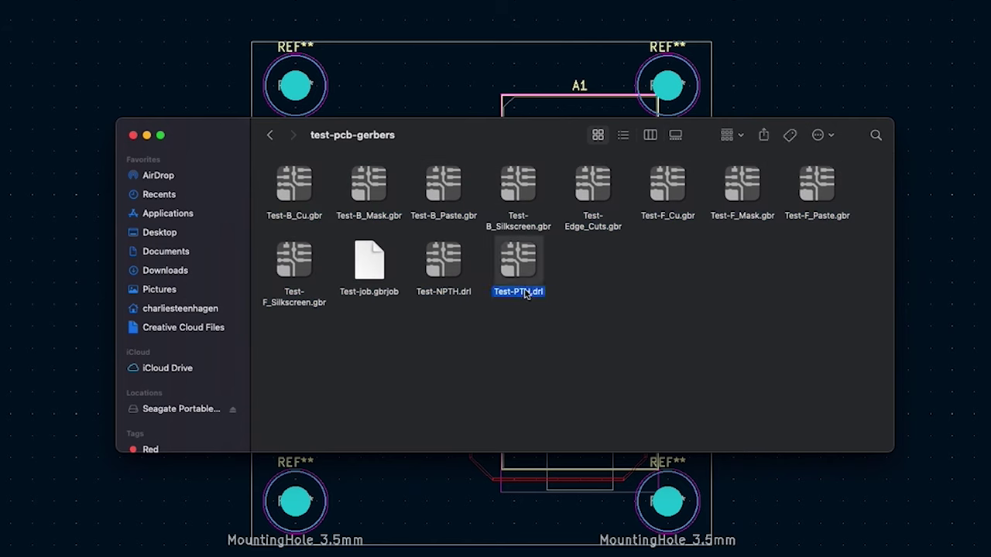
left_click(455, 292)
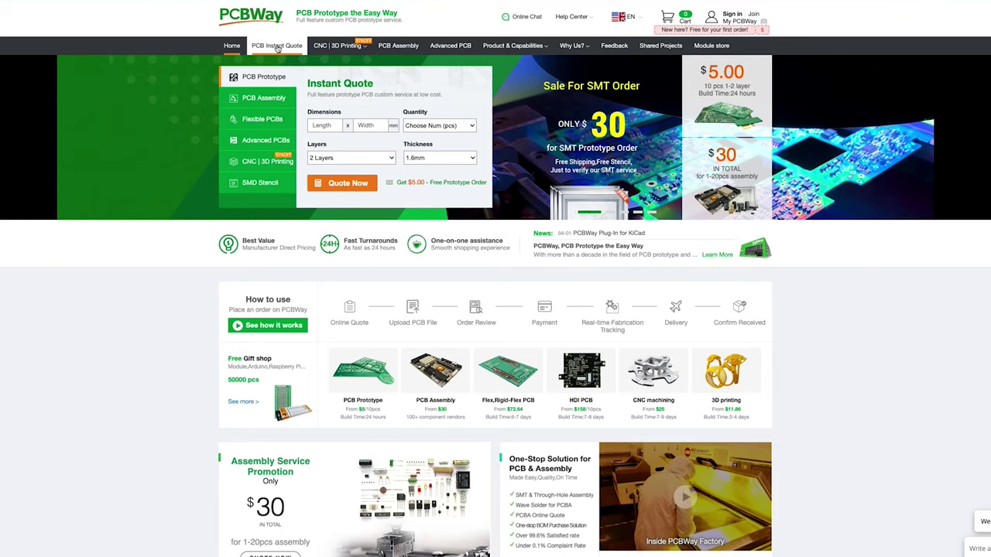
- Open PCBWay's PCB Instant Quote form and enter a 55 x 55 mm board size
left_click(278, 46)
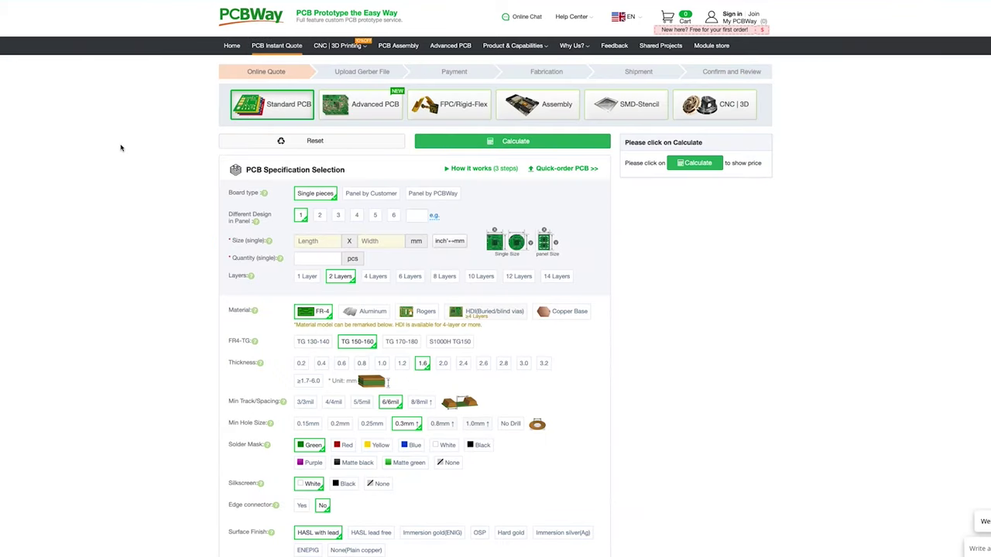
left_click(321, 240)
left_click(396, 242)
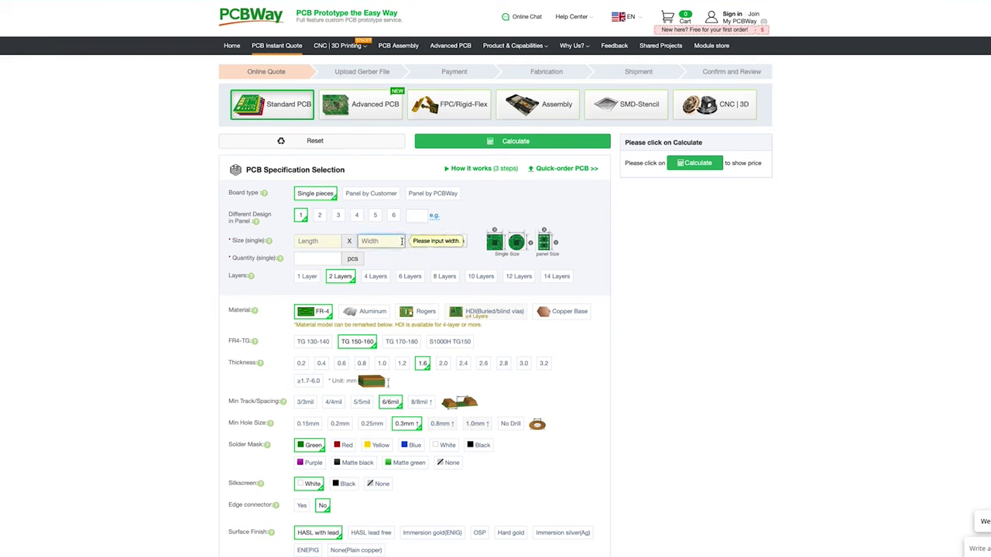
- Set the board quantity to 10
left_click(326, 258)
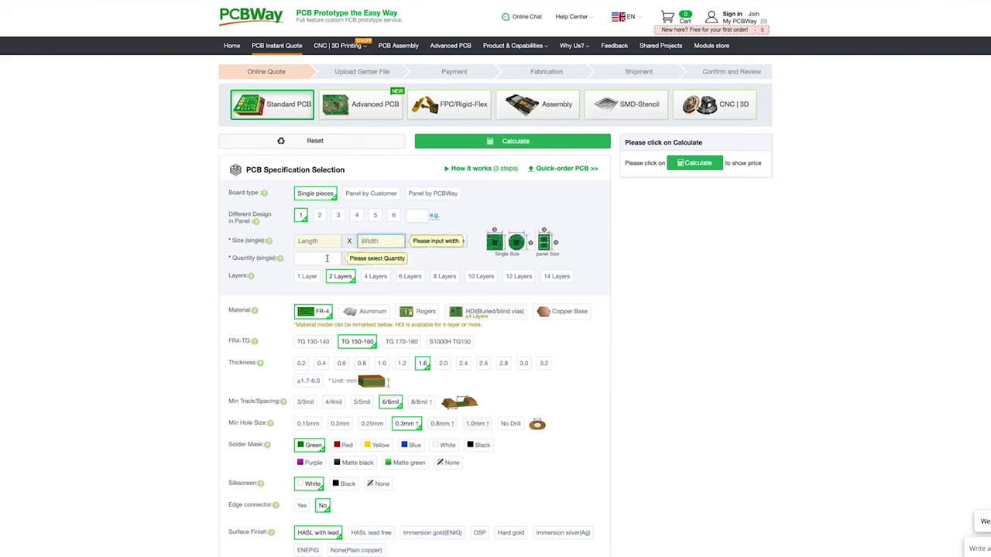
left_click(327, 258)
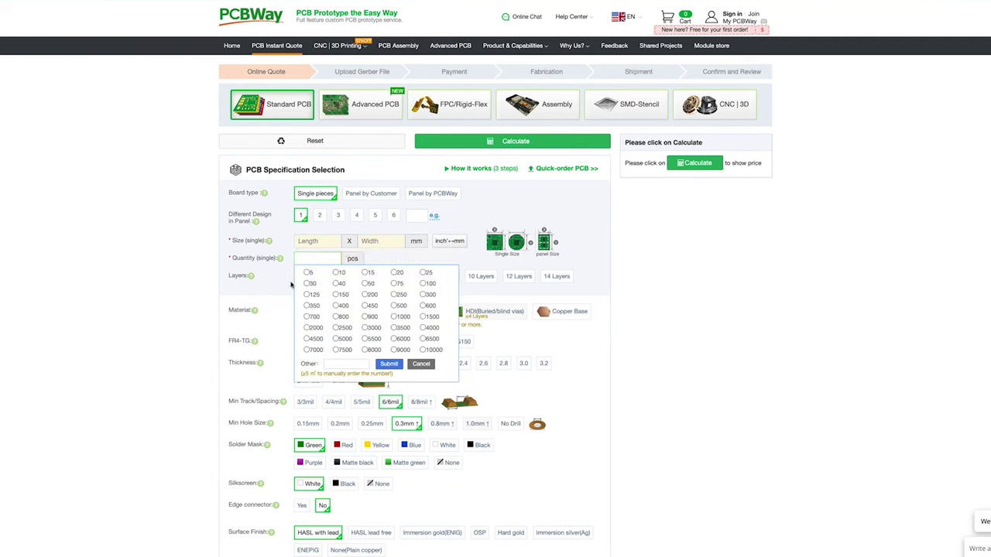
left_click(304, 275)
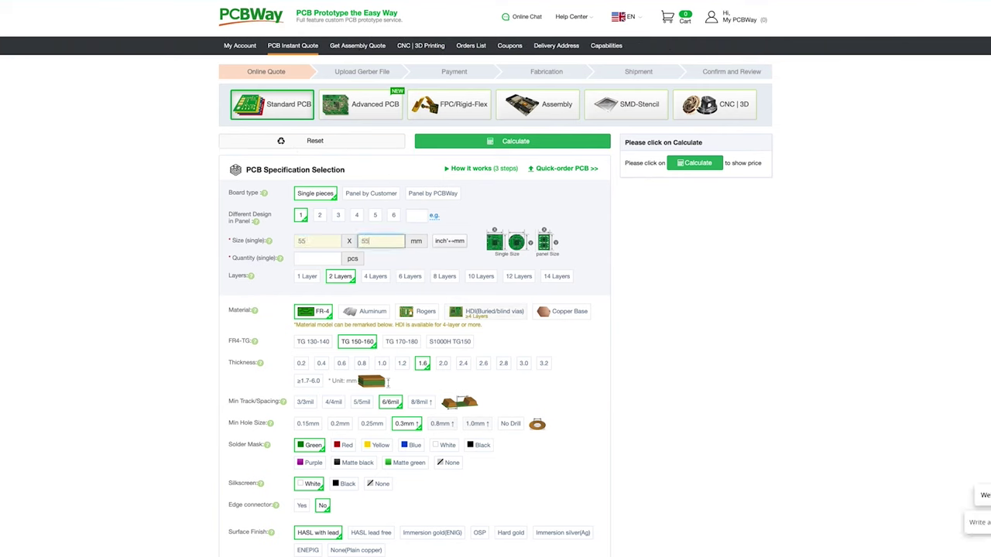
left_click(306, 259)
left_click(336, 272)
- Choose white solder mask with black silkscreen and calculate: US$5.00, US$29.16 with shipping
scroll(339, 325, "down", 3)
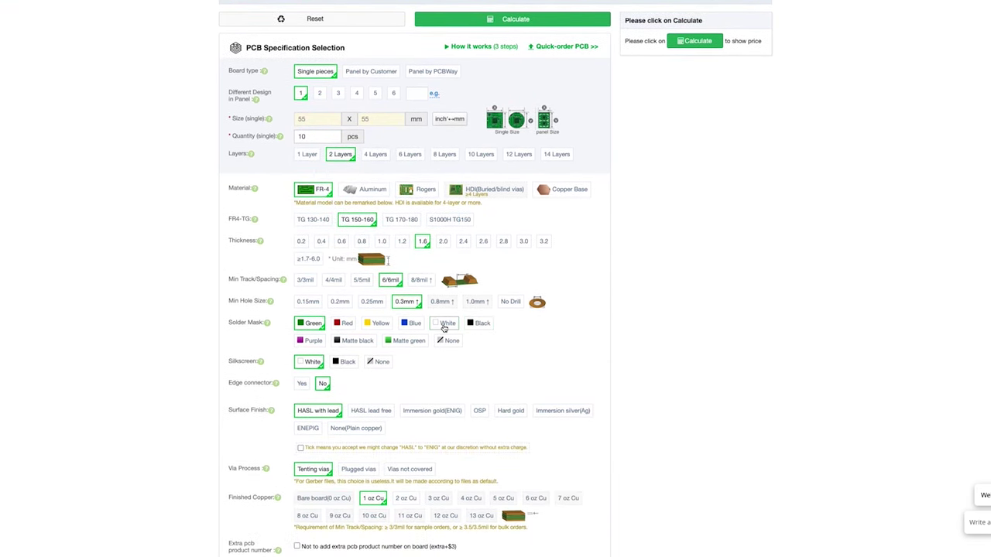
scroll(361, 390, "down", 6)
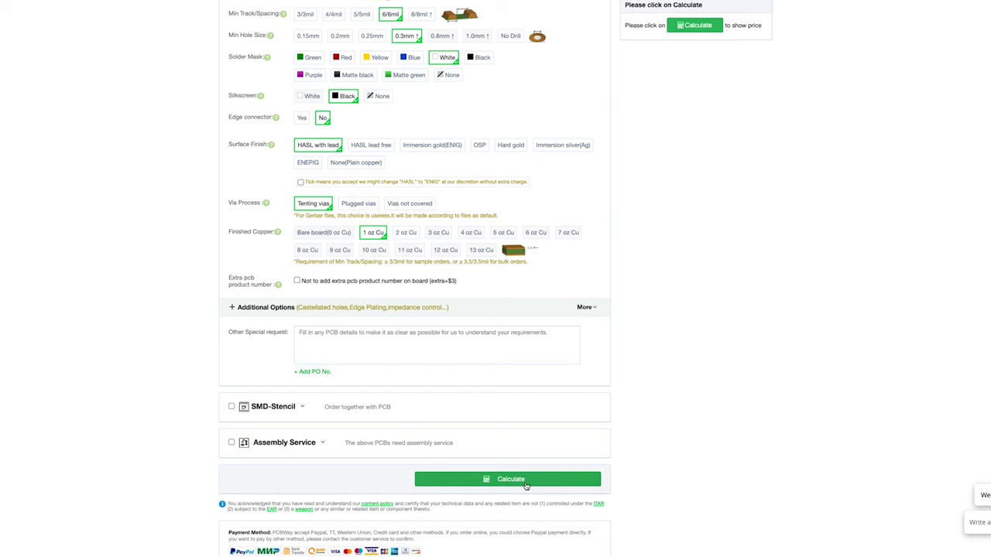
left_click(525, 480)
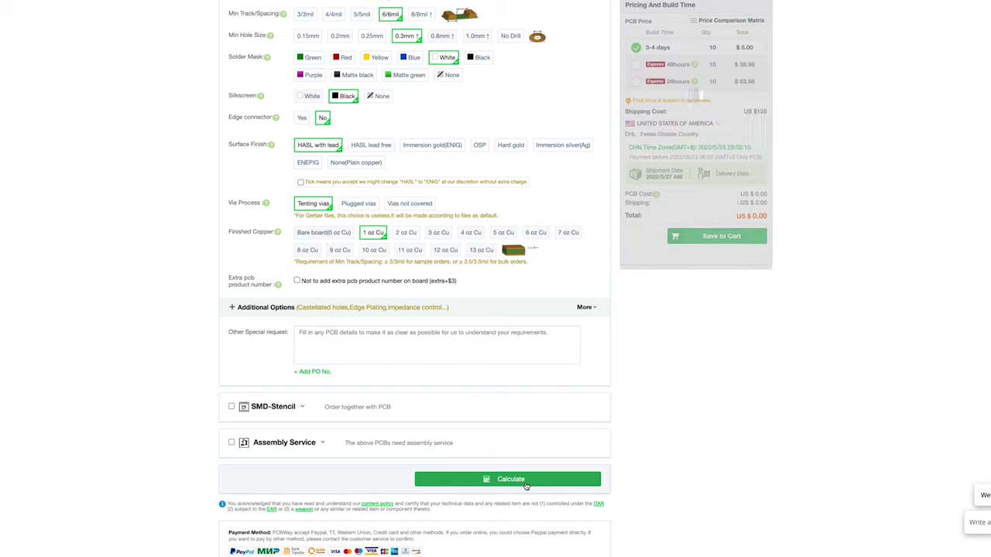
scroll(710, 179, "up", 9)
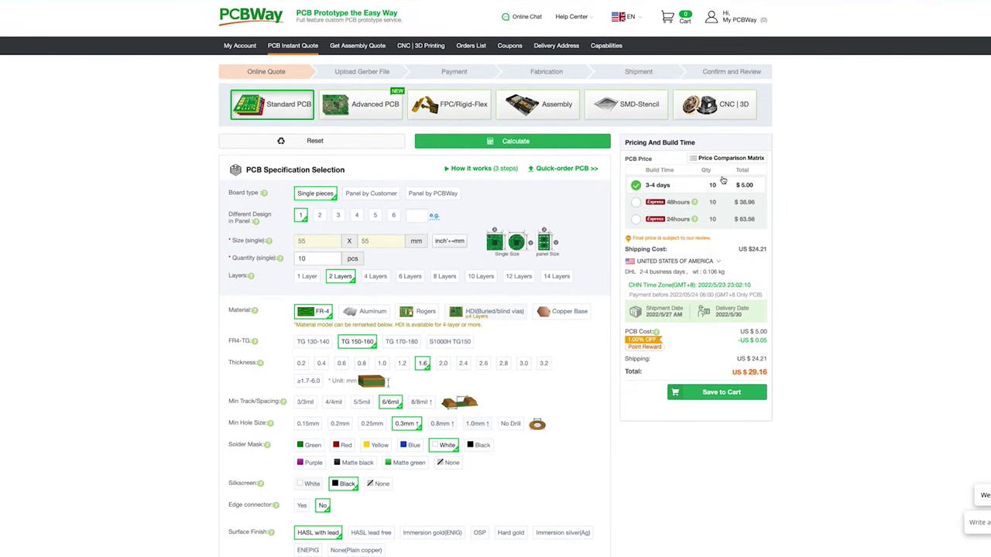
- Save the 10-board quote to the cart and upload Archive.zip as its Gerber file
left_click(728, 399)
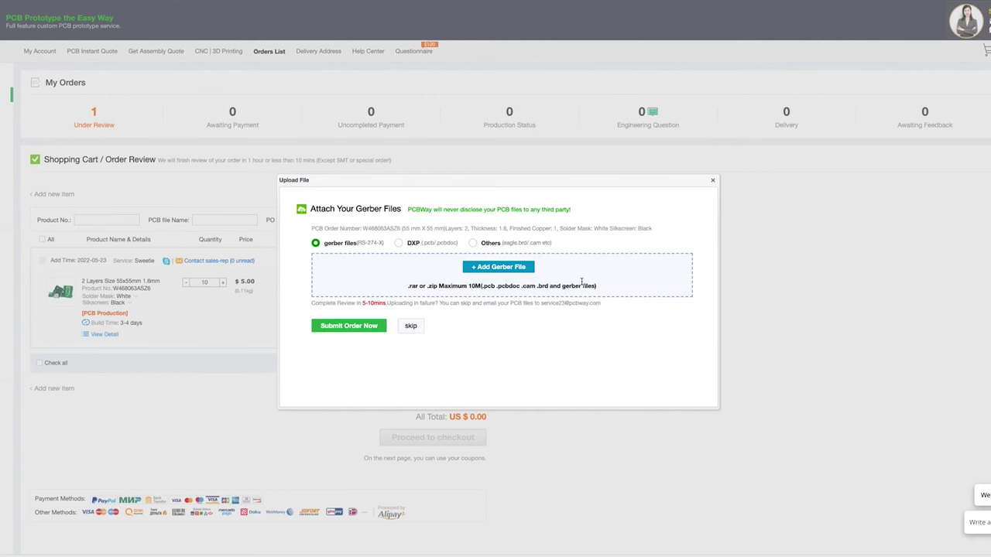
left_click(712, 182)
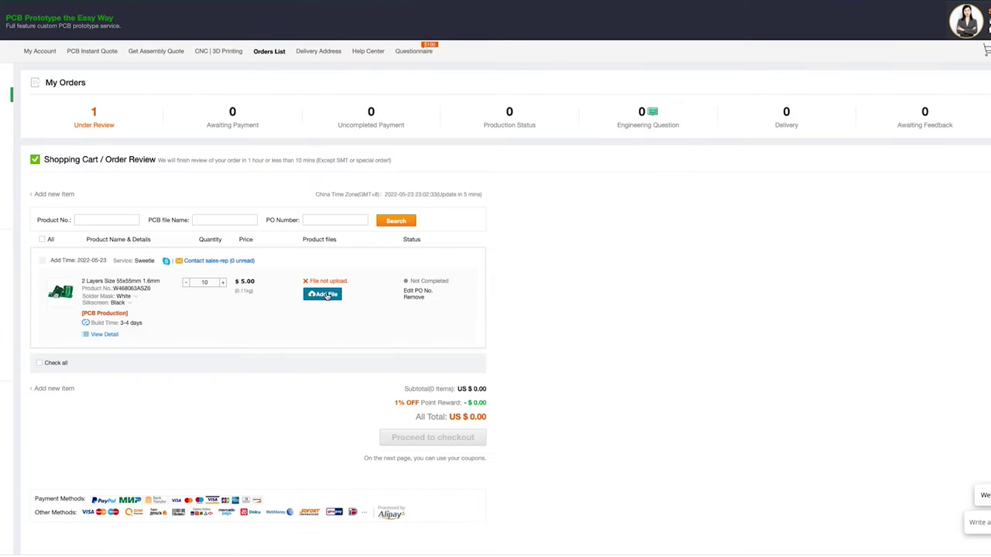
left_click(324, 295)
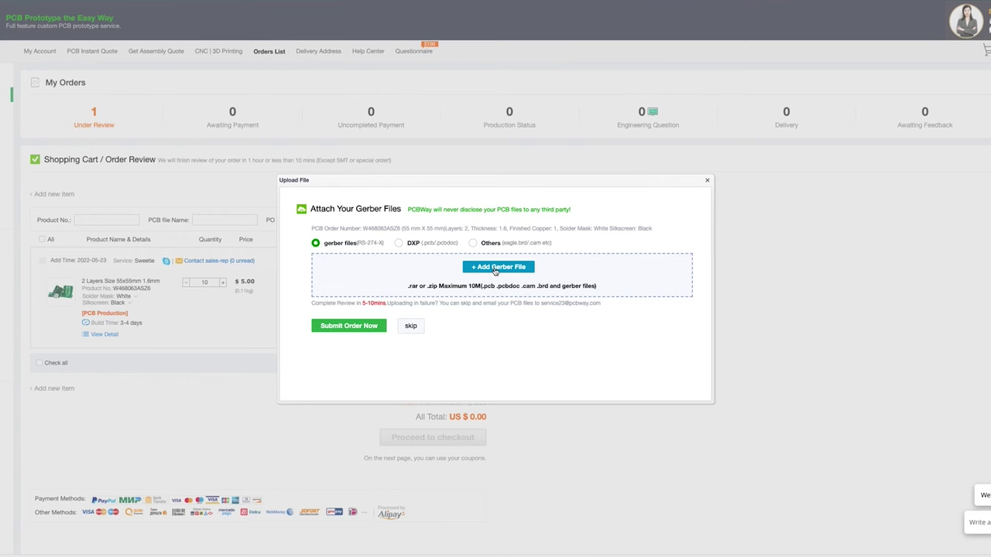
left_click(496, 268)
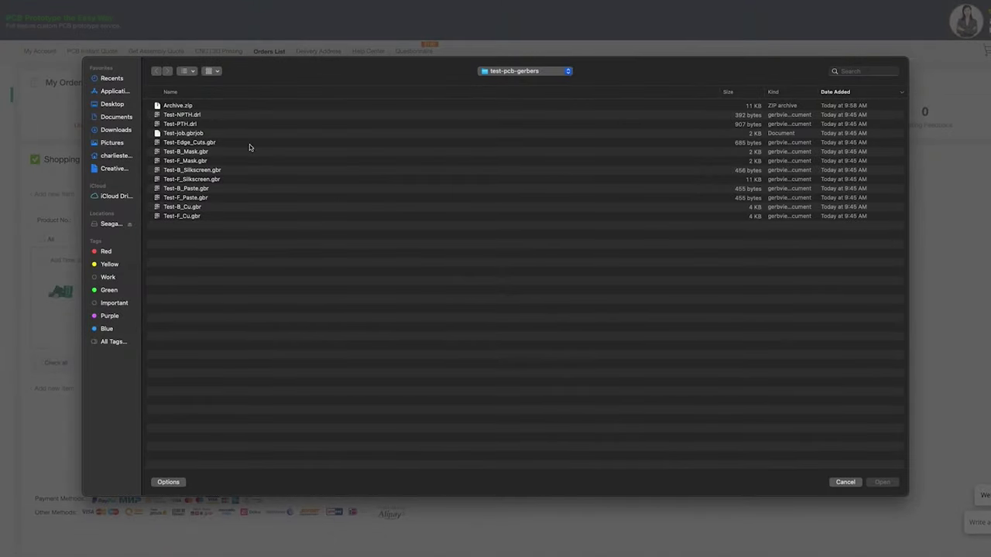
left_click(177, 107)
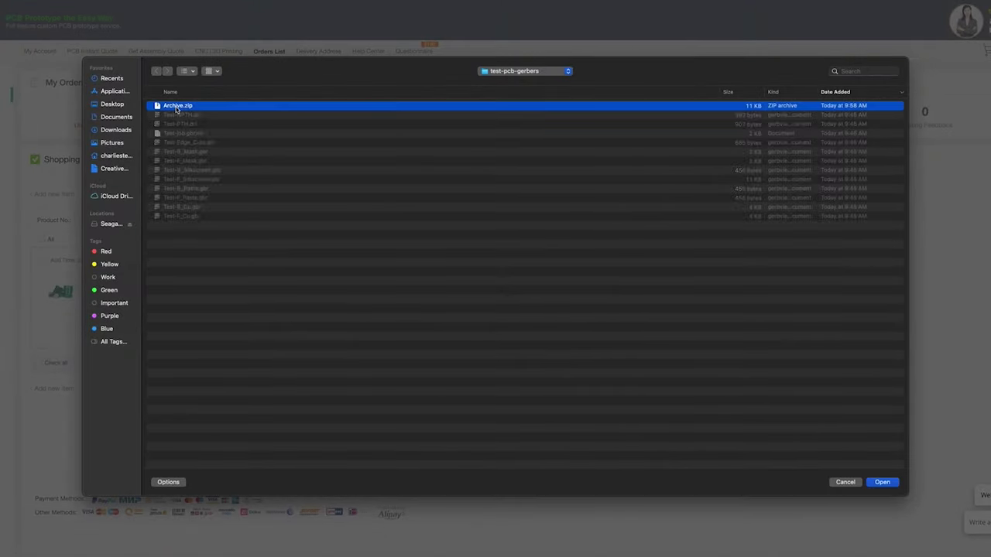
double_click(177, 107)
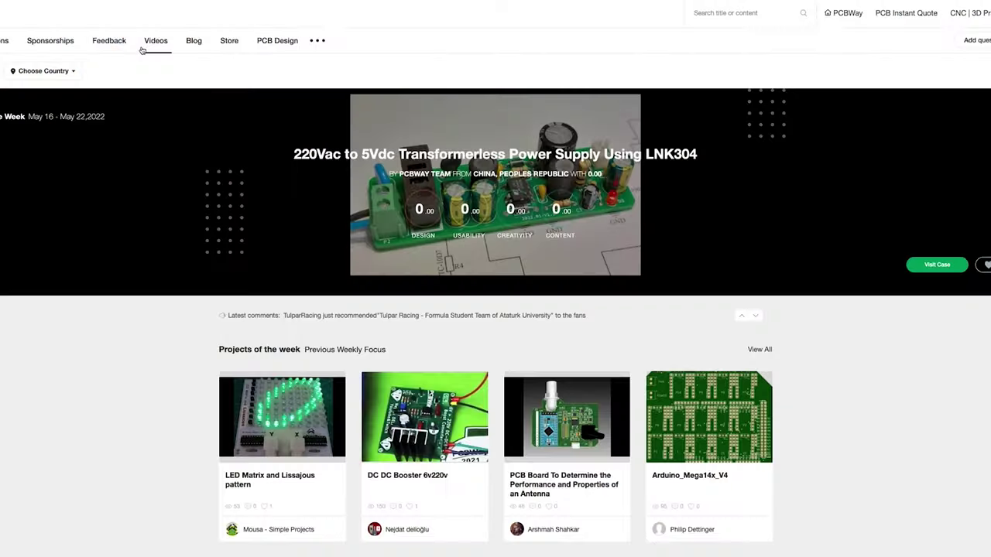
- Open the DC DC Booster project and show its board render as the main image
scroll(147, 244, "down", 3)
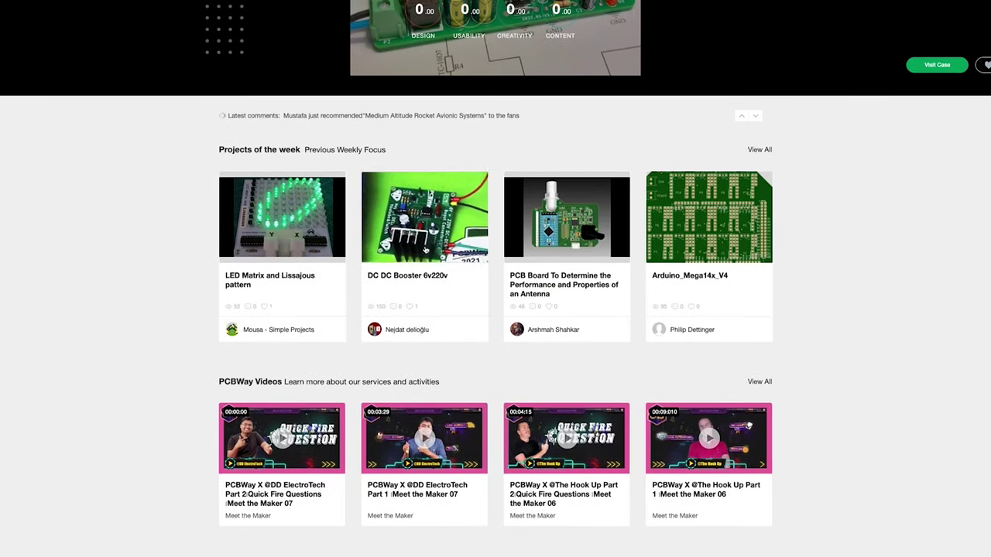
left_click(425, 250)
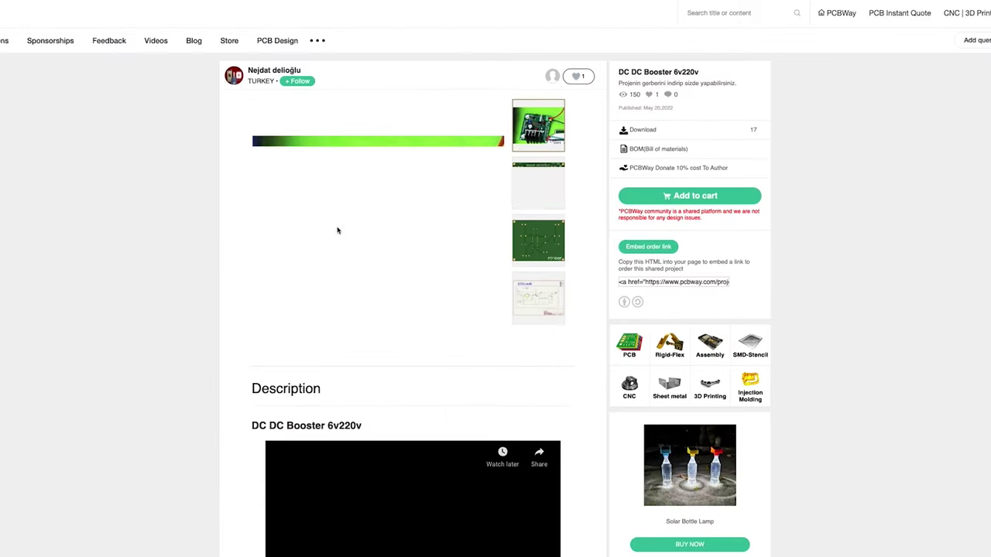
scroll(546, 152, "down", 1)
left_click(546, 152)
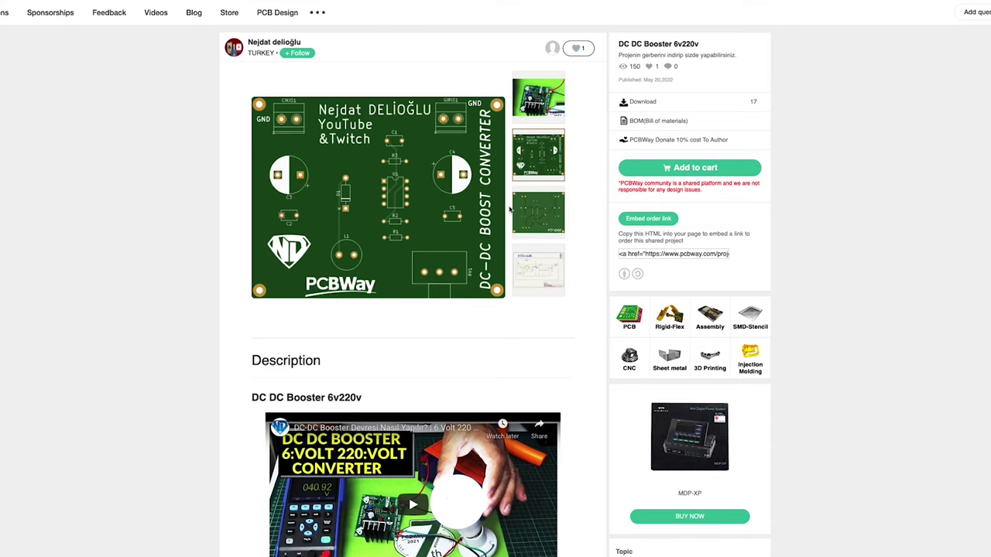
- Return to the project listing and open My projects from the account menu
key("alt+Left")
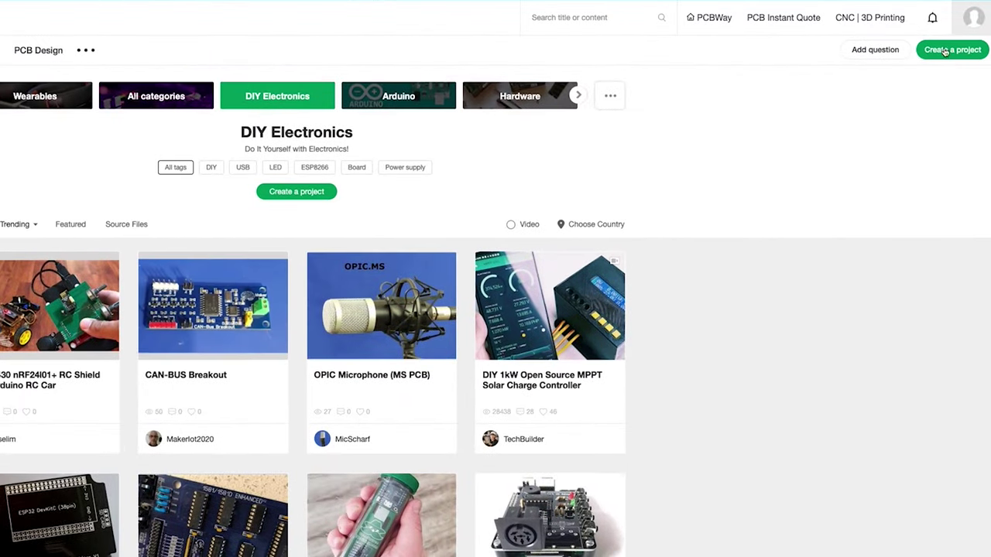
mouse_move(977, 21)
left_click(936, 70)
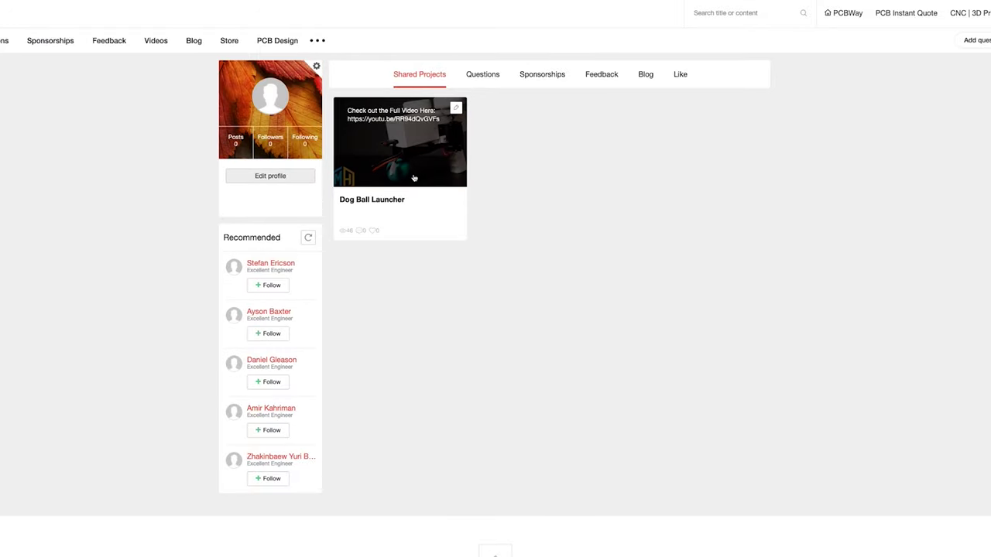
- Open the Dog Ball Launcher project and switch its main image to the Arduino Nano board layout
left_click(409, 166)
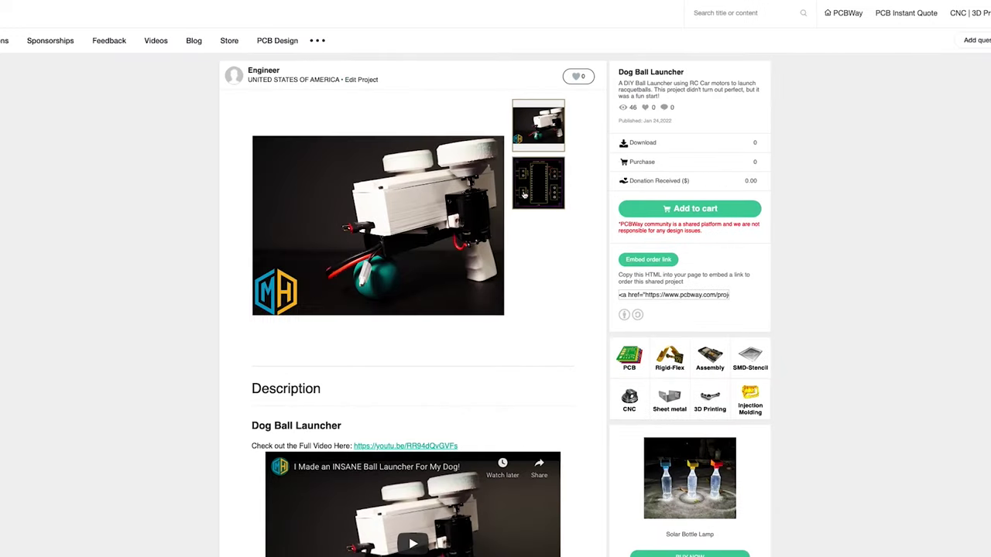
left_click(535, 192)
scroll(358, 248, "down", 2)
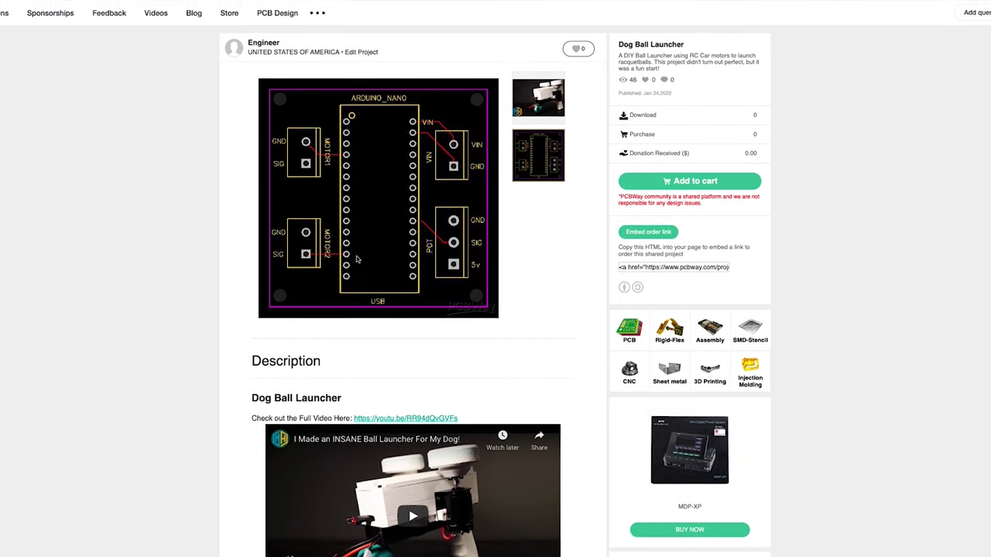